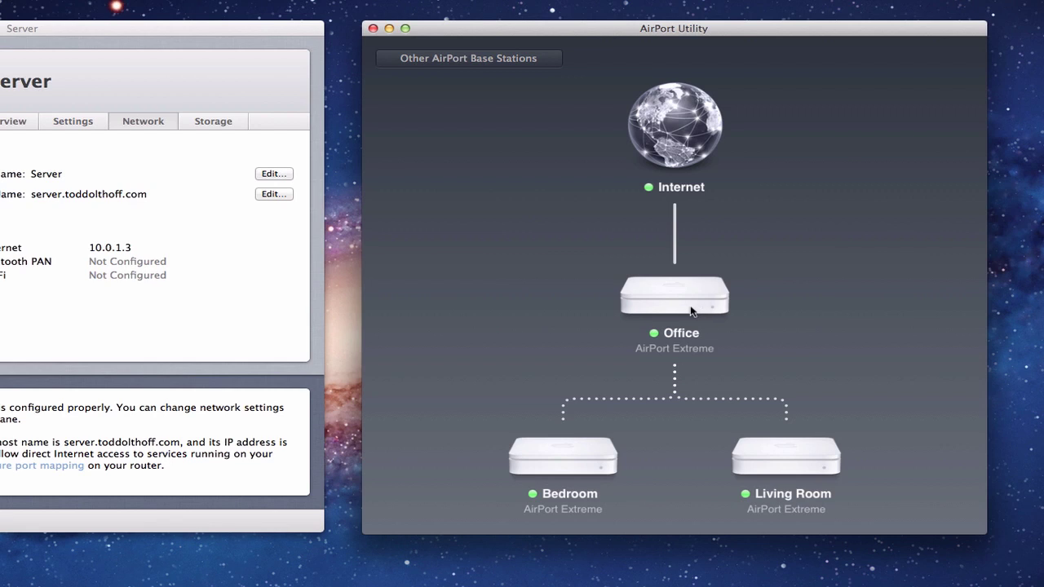
# Step: Open the Office base station's configuration and show its network settings
pyautogui.click(691, 310)
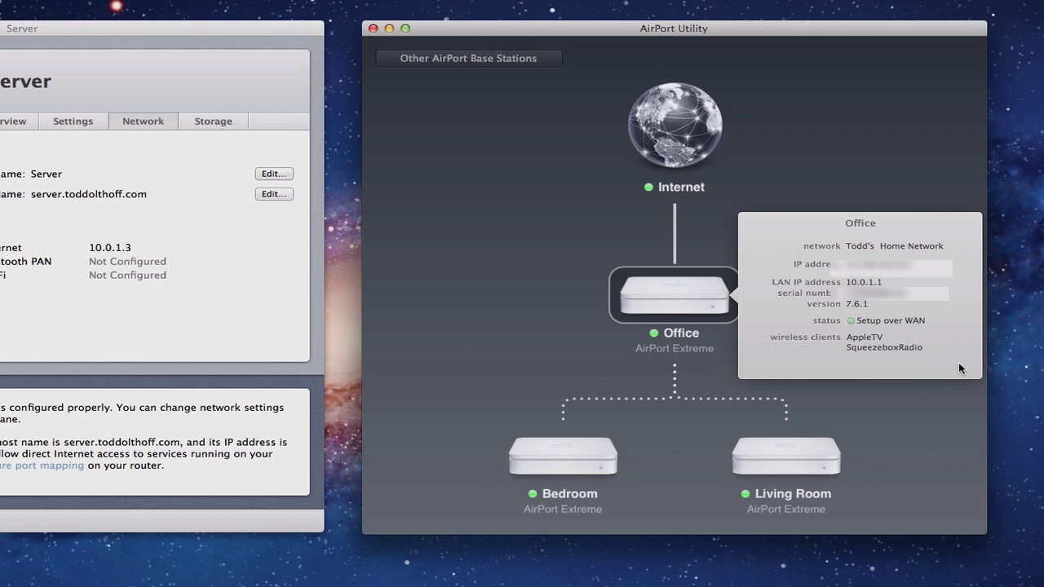
pyautogui.click(959, 365)
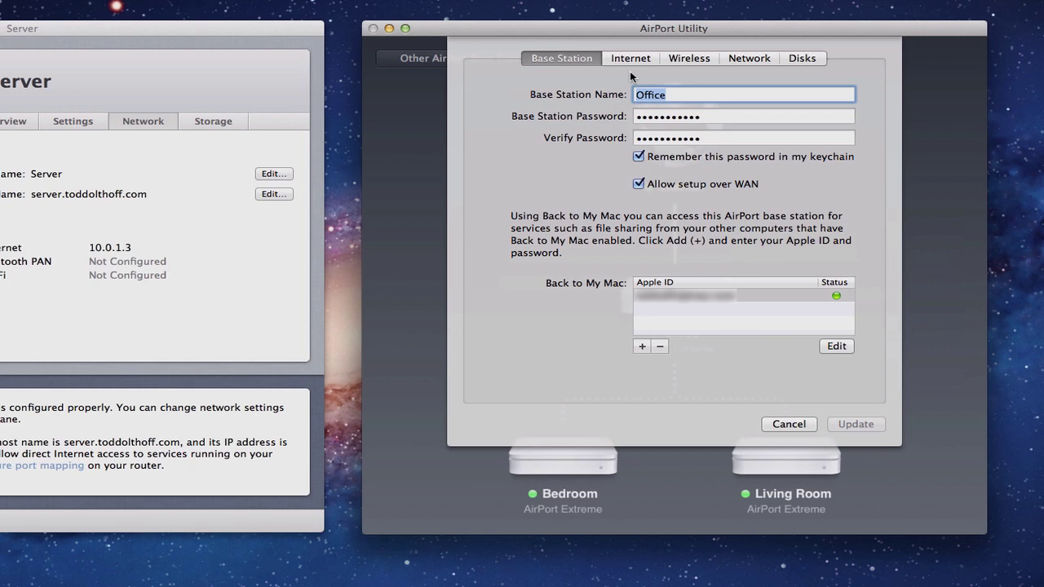
pyautogui.click(744, 60)
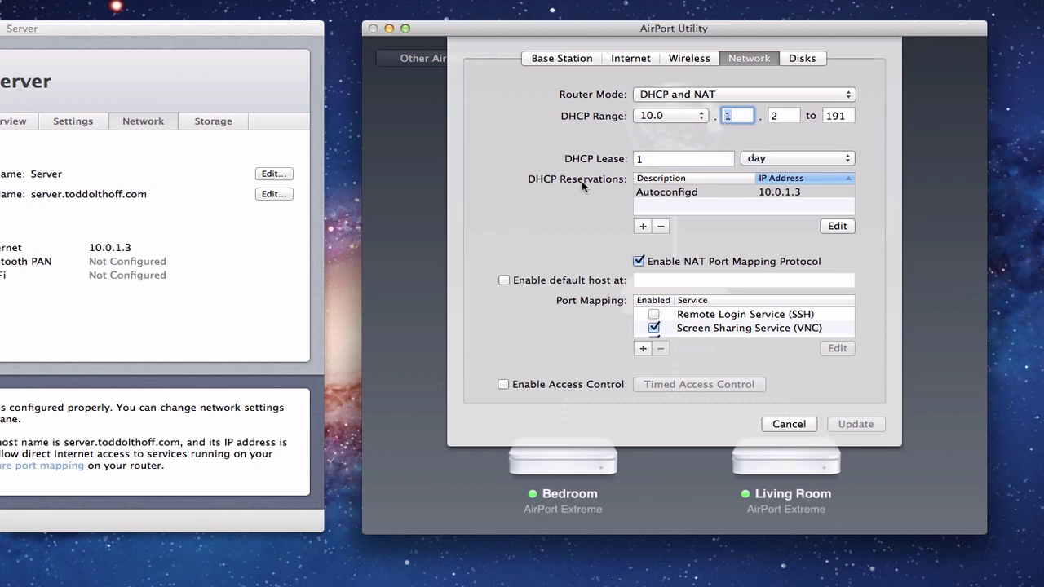
# Step: Edit the Autoconfigd DHCP reservation, entering Lion Server as the description and keeping MAC Address as the reservation method
pyautogui.click(774, 193)
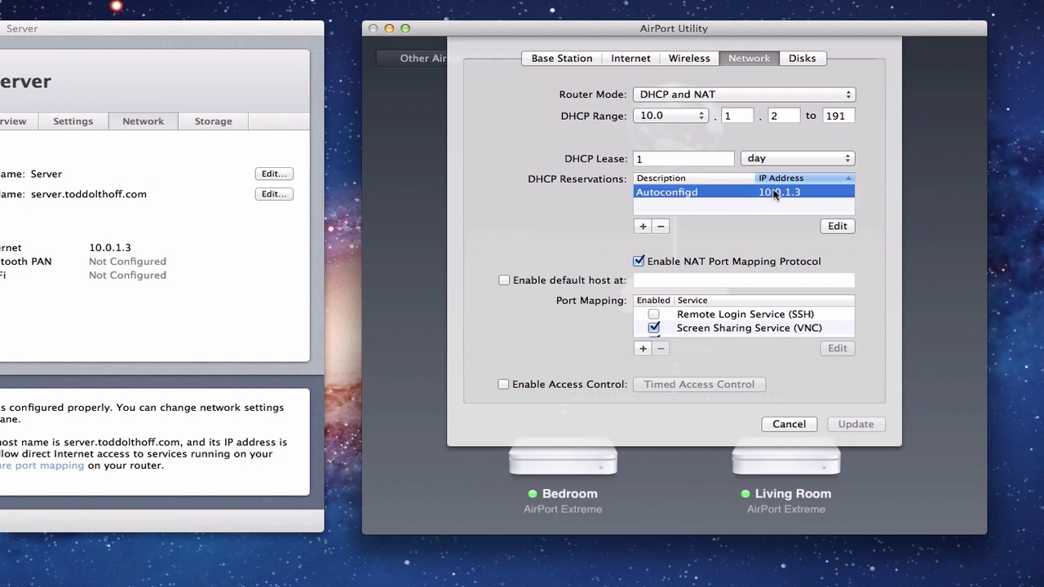
pyautogui.click(836, 228)
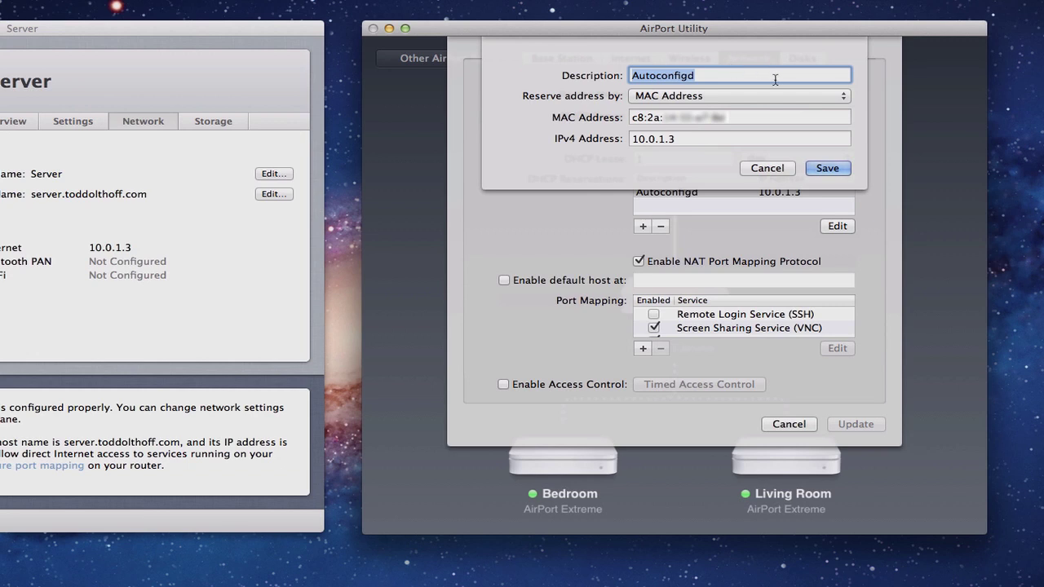
pyautogui.write('Lion Server')
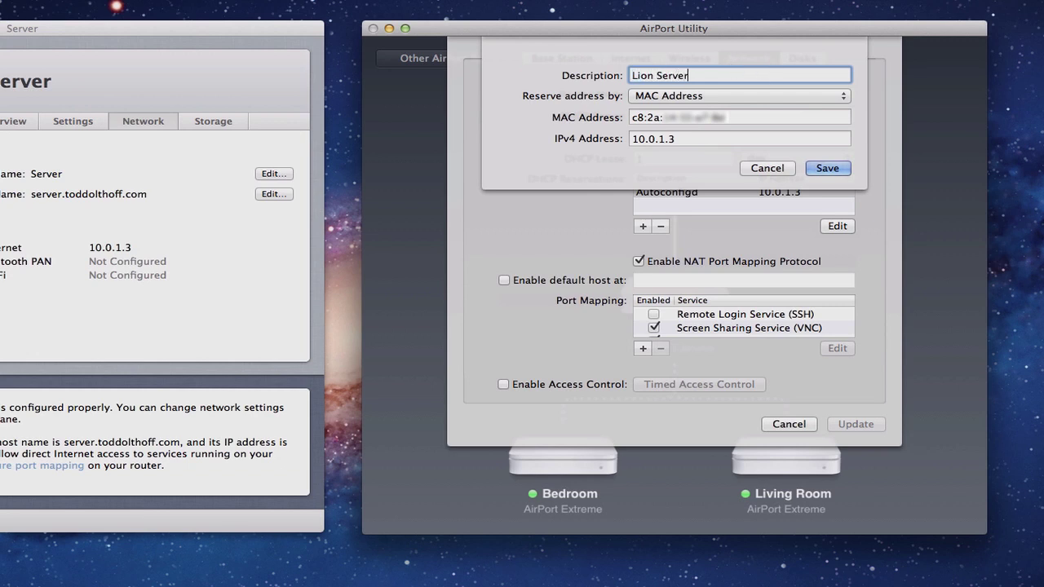
pyautogui.click(843, 100)
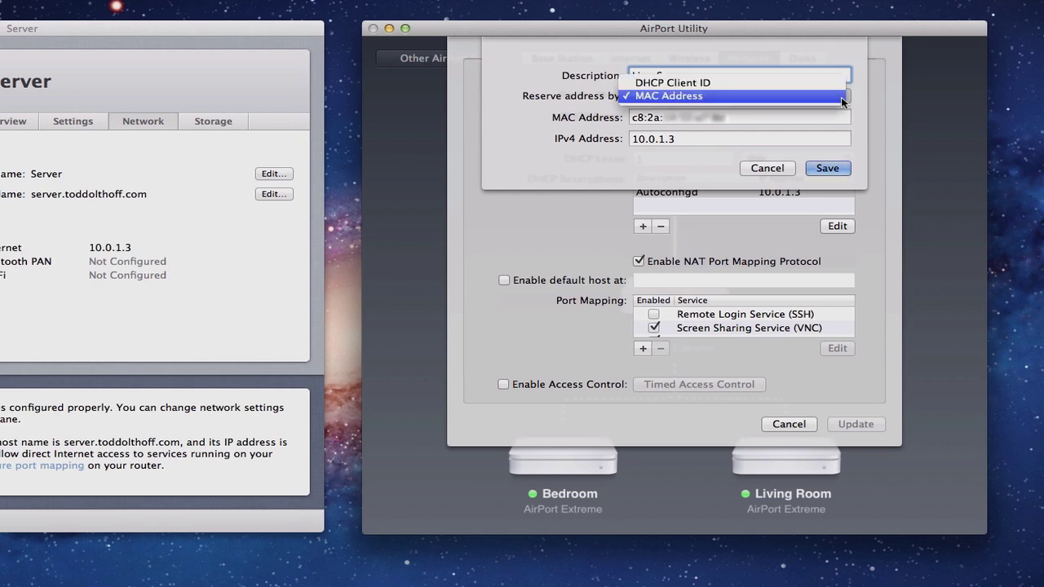
pyautogui.click(859, 102)
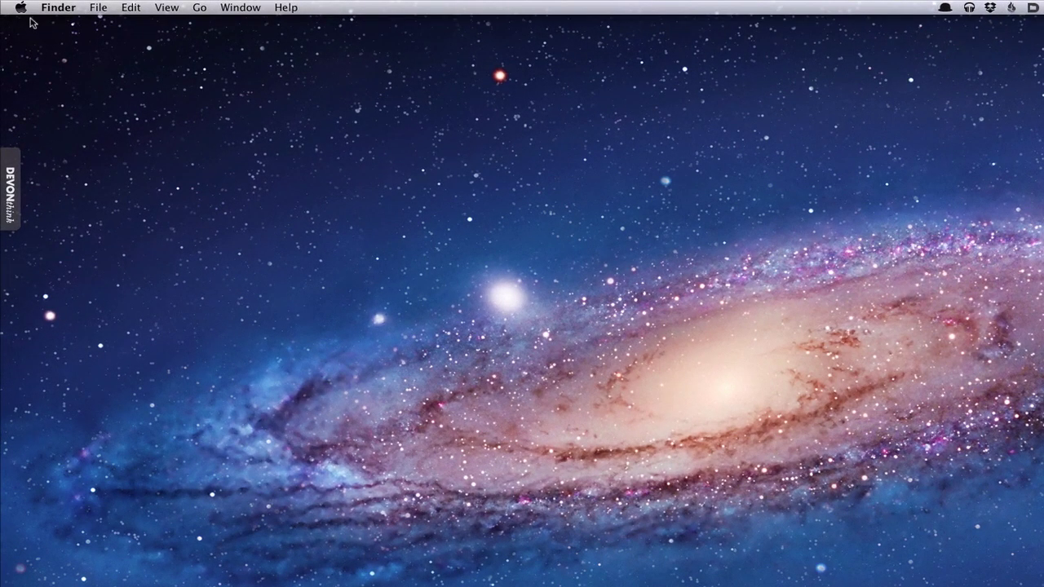
# Step: Look up the Ethernet connection's MAC address in the Network hardware details of System Preferences, leaving the settings unmodified
pyautogui.click(21, 7)
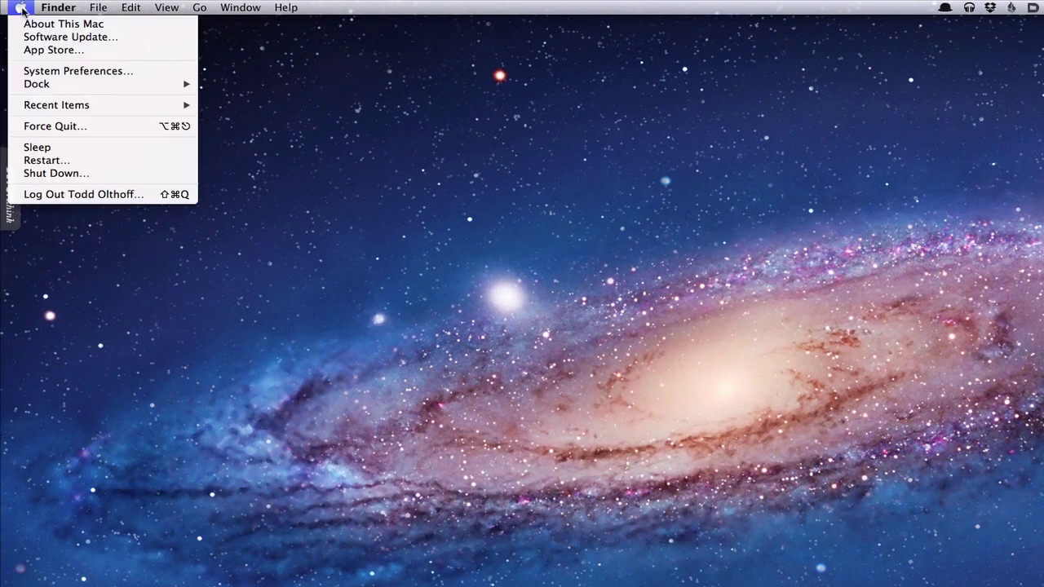
pyautogui.click(62, 77)
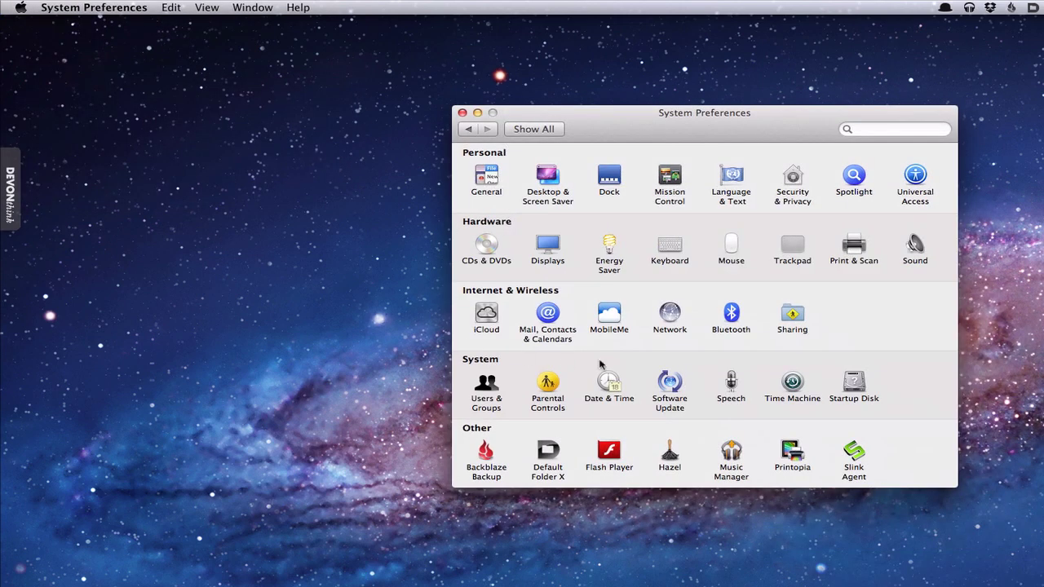
pyautogui.click(670, 316)
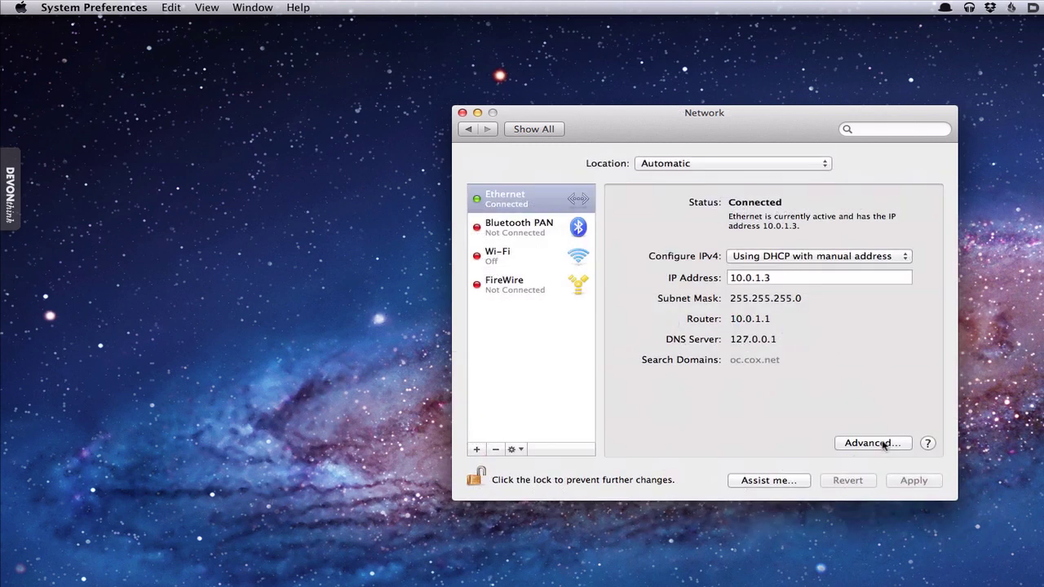
pyautogui.click(871, 442)
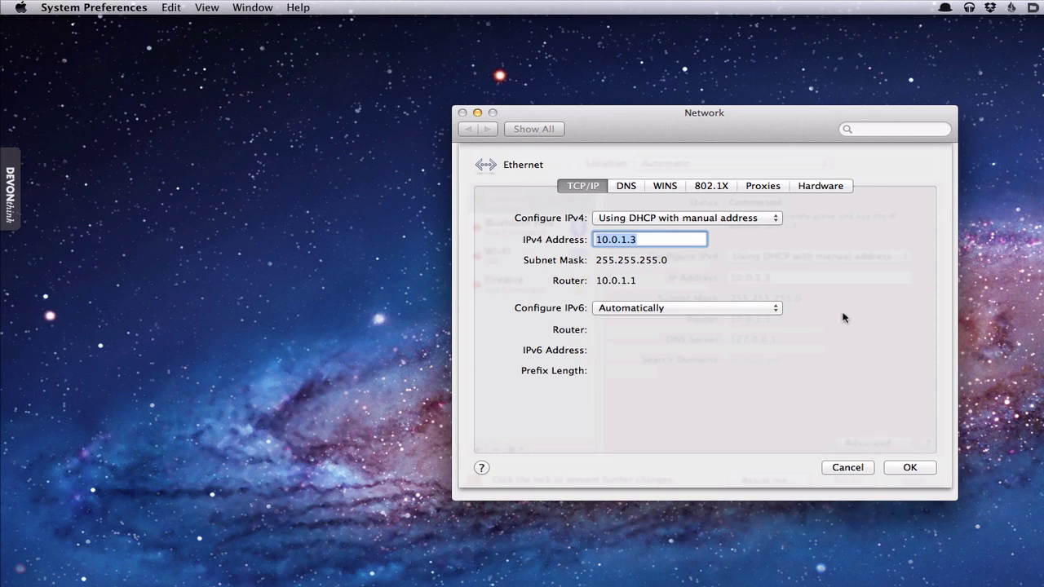
pyautogui.click(829, 185)
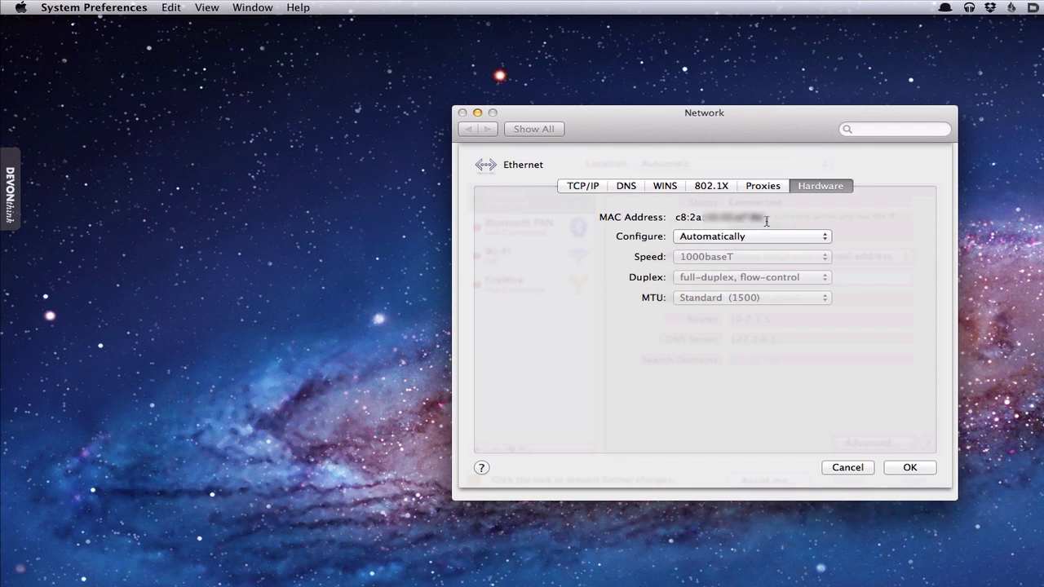
pyautogui.moveTo(767, 221); pyautogui.dragTo(677, 214)
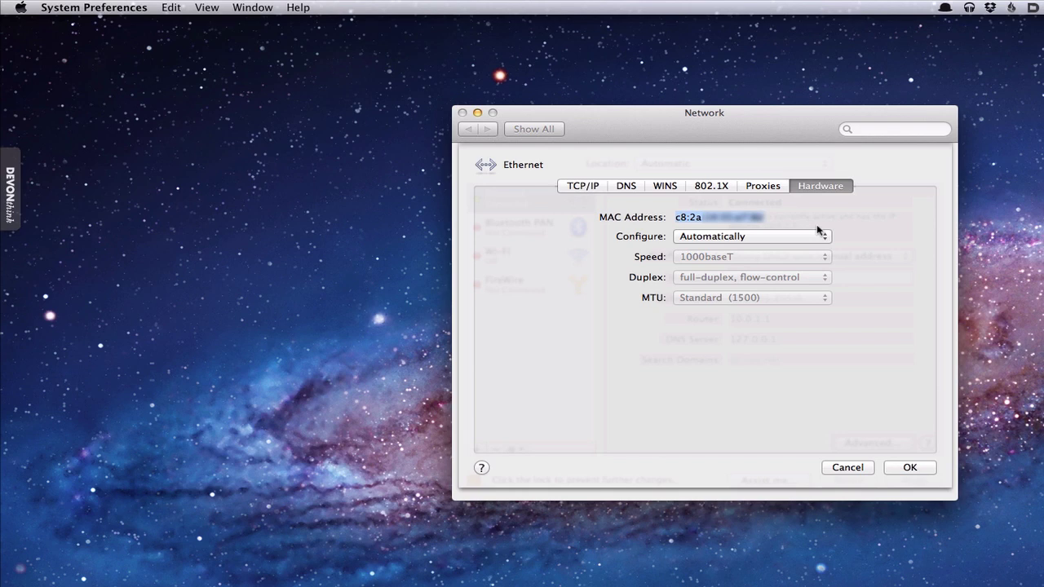
pyautogui.click(853, 469)
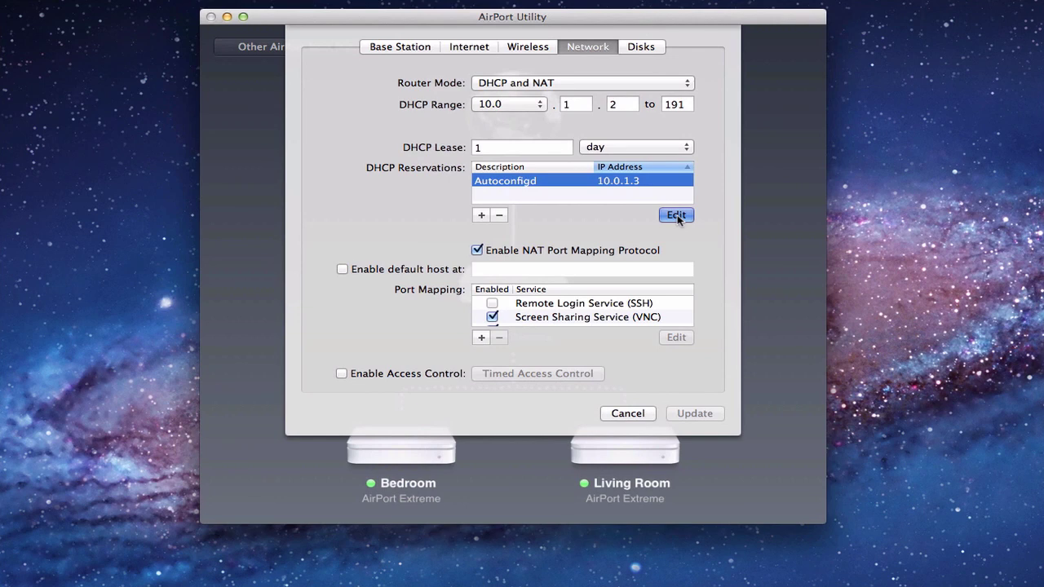
# Step: In AirPort Utility, edit the Autoconfigd DHCP reservation for 10.0.1.3, set its description to Lion Server, and save it
pyautogui.click(756, 237)
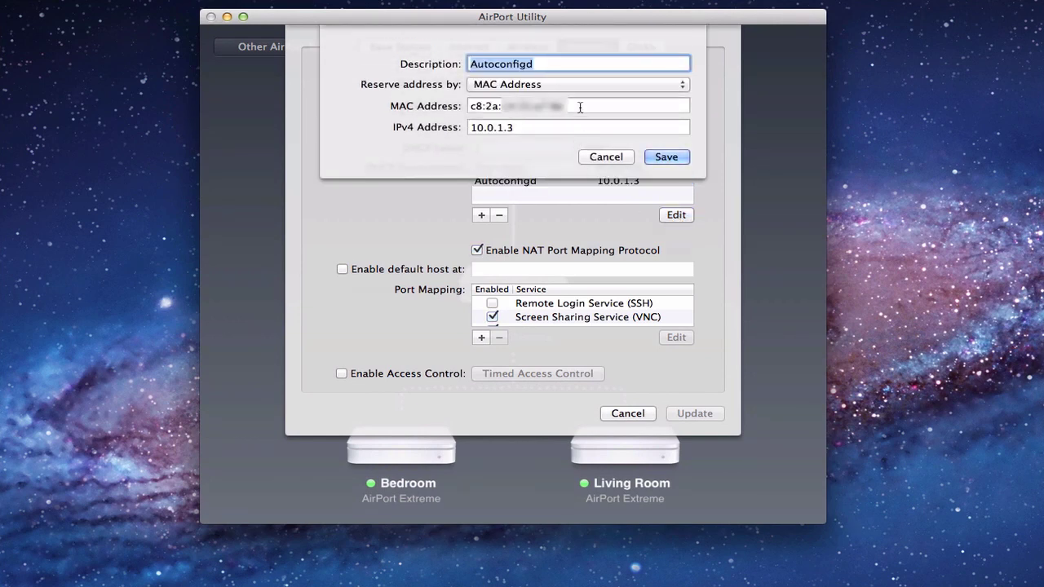
pyautogui.moveTo(582, 105); pyautogui.dragTo(466, 96)
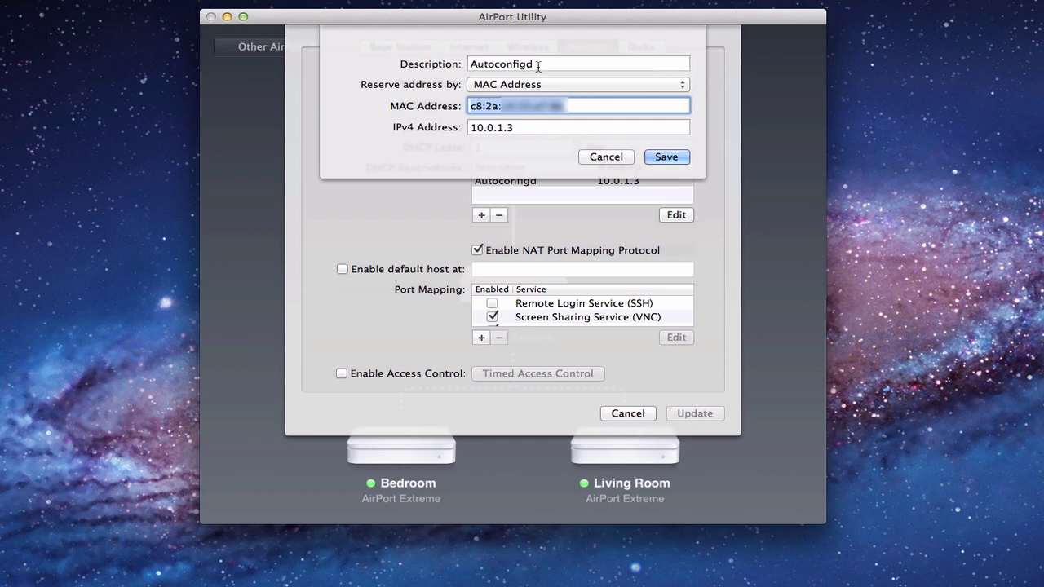
pyautogui.moveTo(541, 64); pyautogui.dragTo(433, 64)
pyautogui.write('Lion')
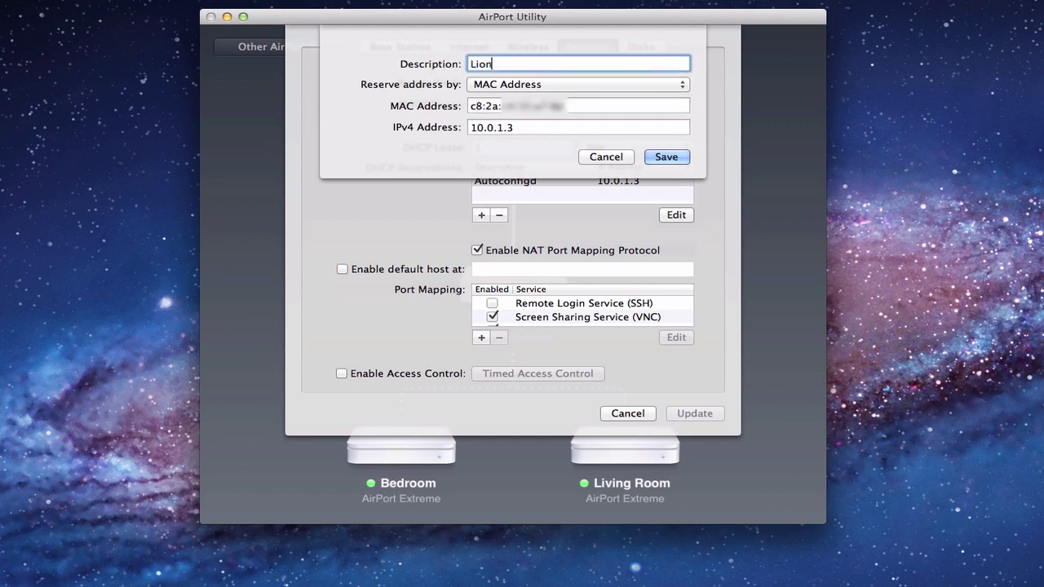
pyautogui.write(' Server')
pyautogui.moveTo(527, 128); pyautogui.dragTo(478, 143)
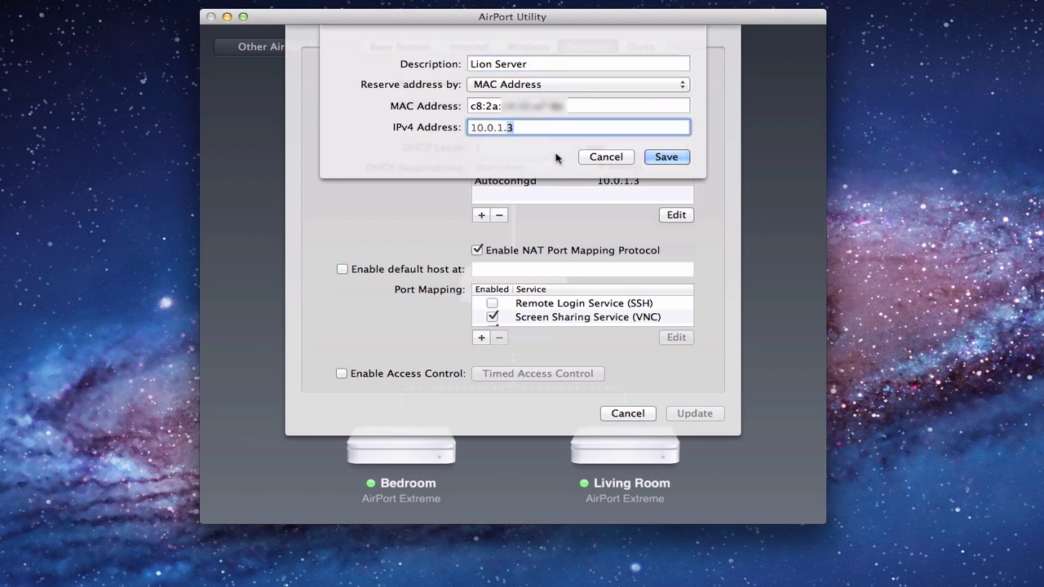
pyautogui.tripleClick(575, 104)
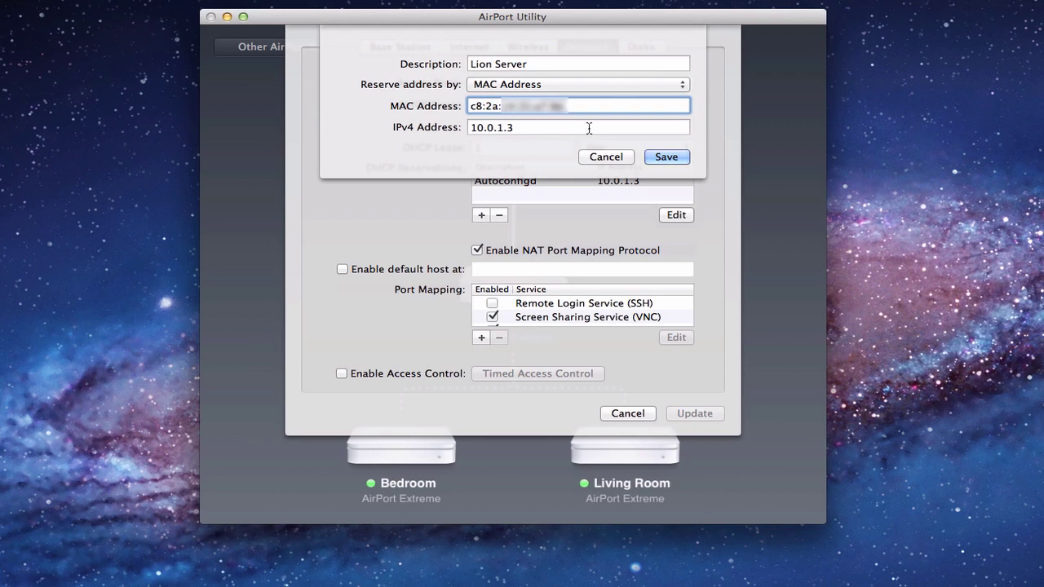
pyautogui.click(665, 158)
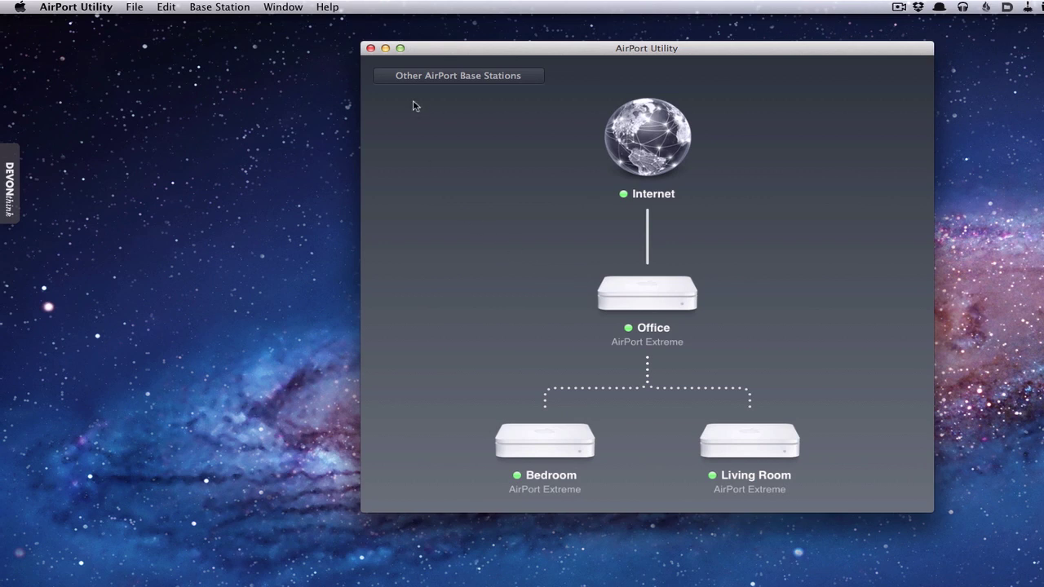
# Step: Minimize AirPort Utility, reposition the Server window, and open the Network settings in System Preferences
pyautogui.click(386, 49)
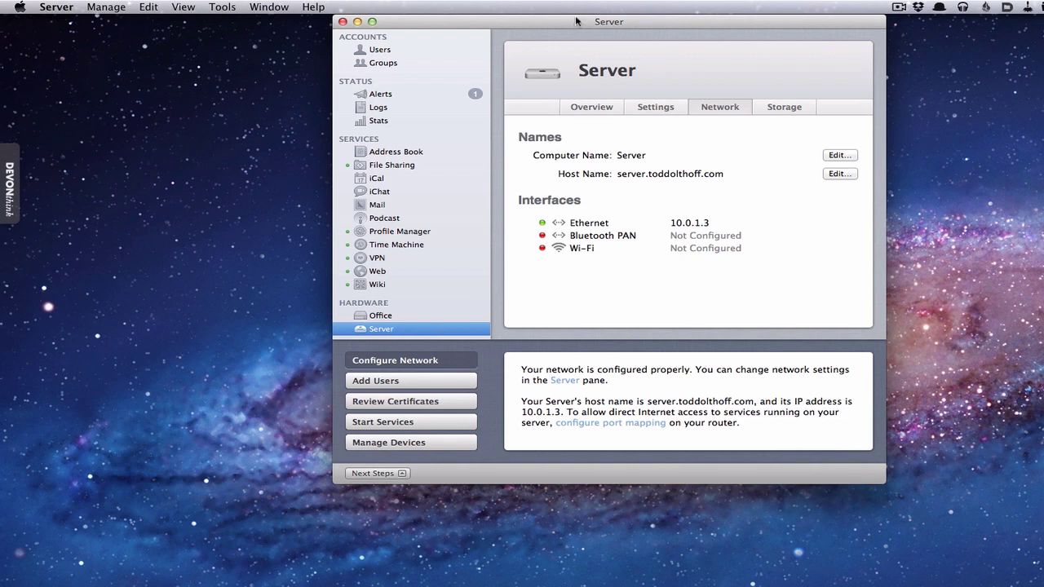
pyautogui.moveTo(575, 21); pyautogui.dragTo(592, 39)
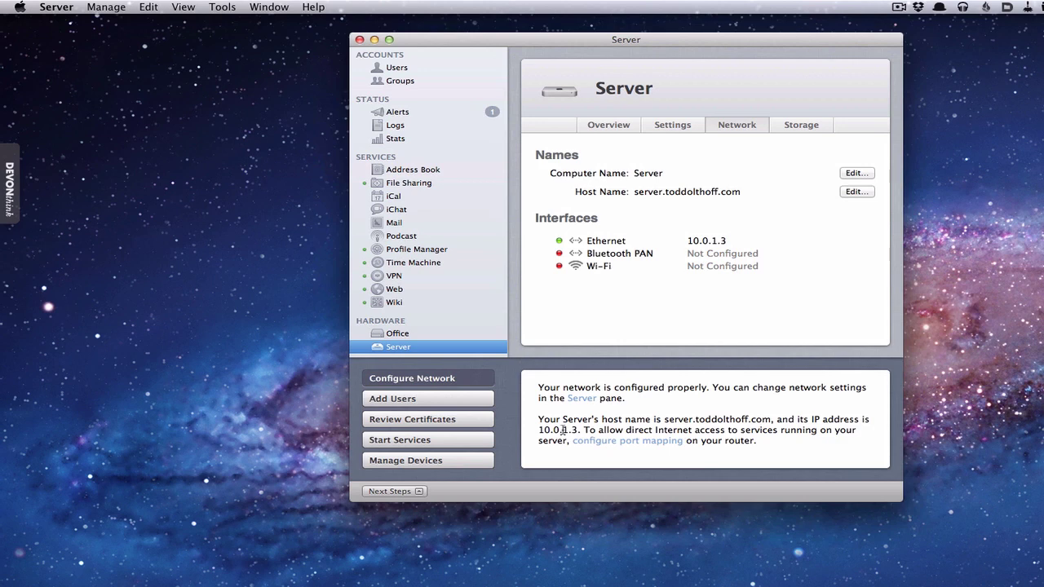
pyautogui.click(19, 7)
pyautogui.click(50, 69)
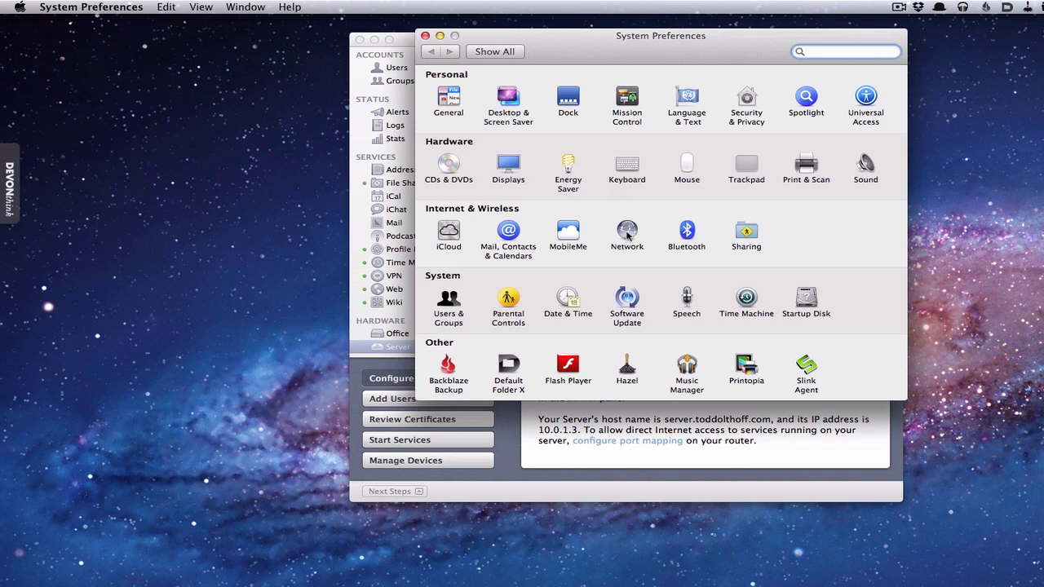
pyautogui.click(628, 235)
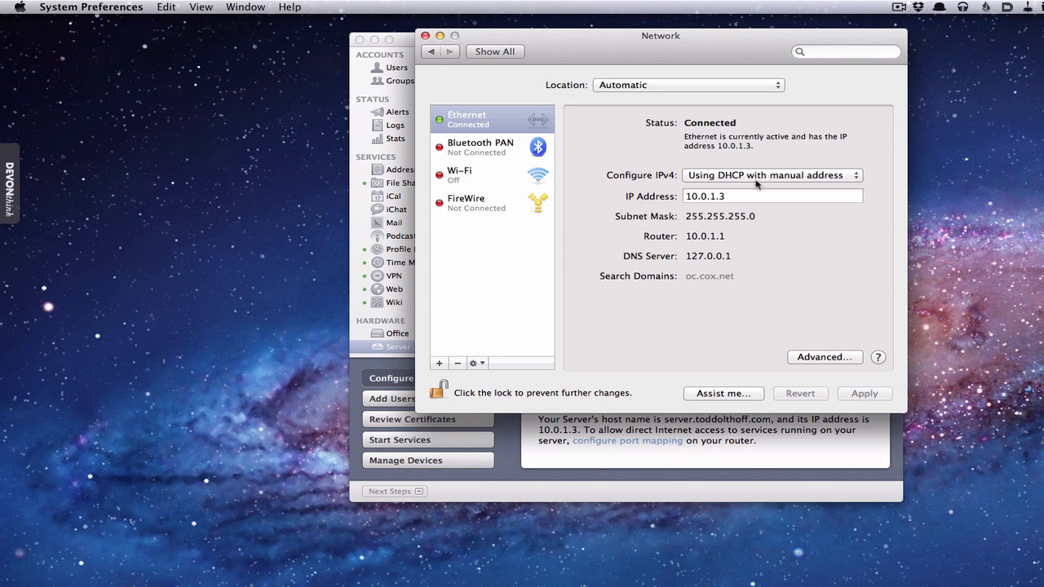
# Step: Try setting the Ethernet connection's IPv4 configuration to Manually and revert the change
pyautogui.click(856, 178)
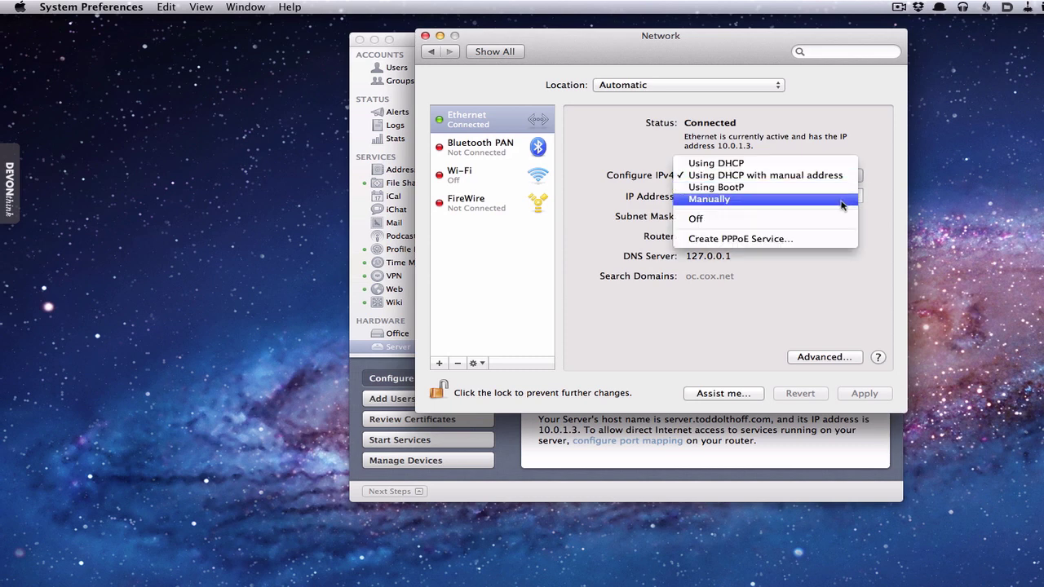
pyautogui.click(843, 200)
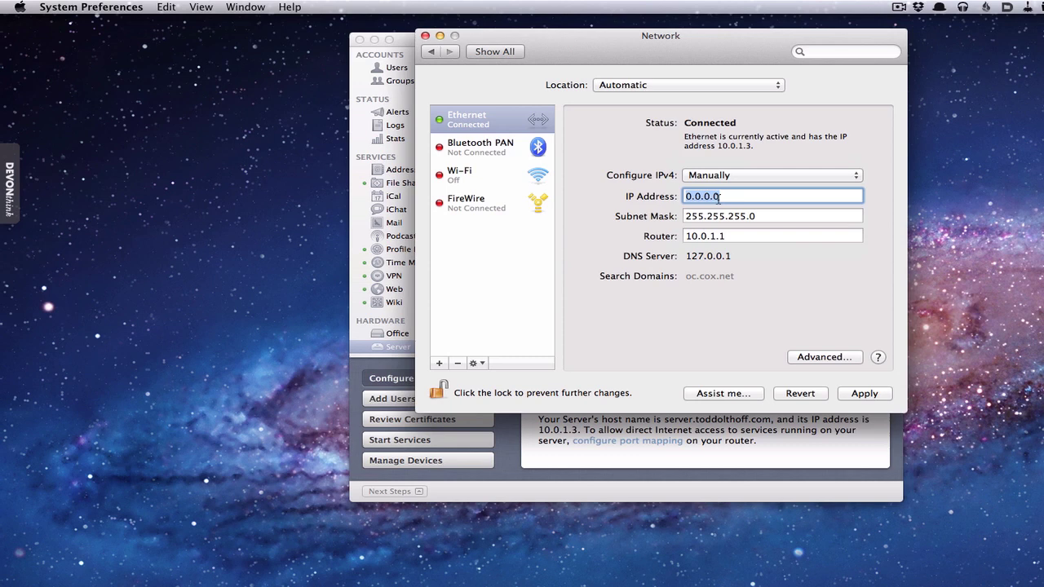
pyautogui.click(800, 394)
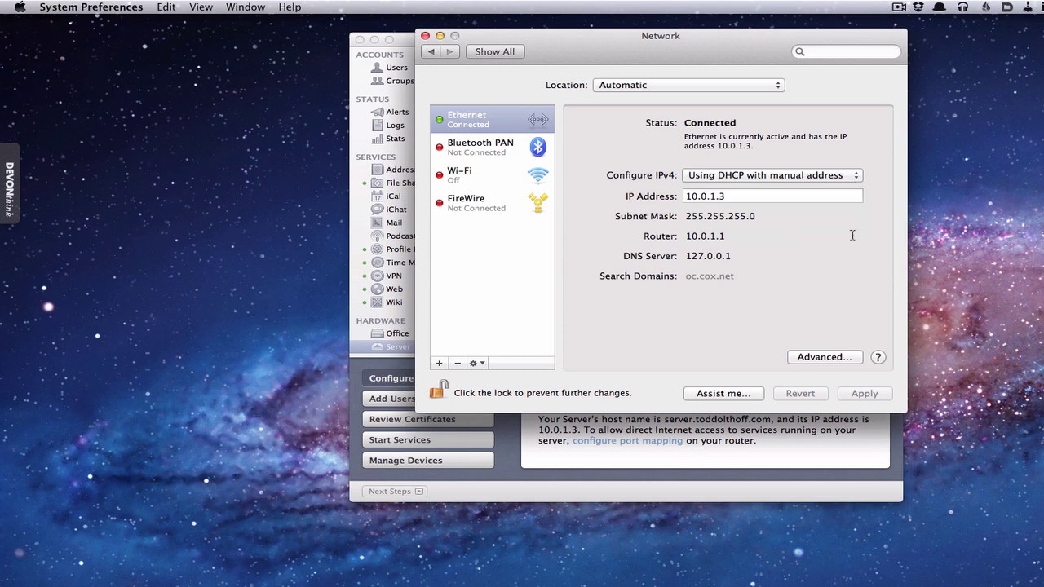
# Step: Review the Ethernet connection's advanced TCP/IP and DNS settings, cancel out of them, and close System Preferences
pyautogui.click(829, 357)
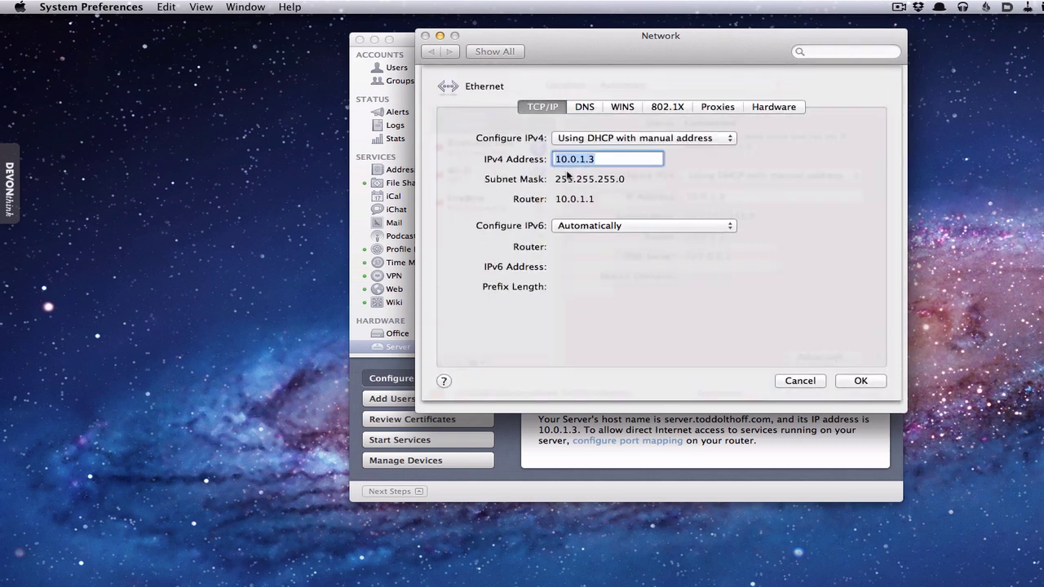
pyautogui.click(581, 108)
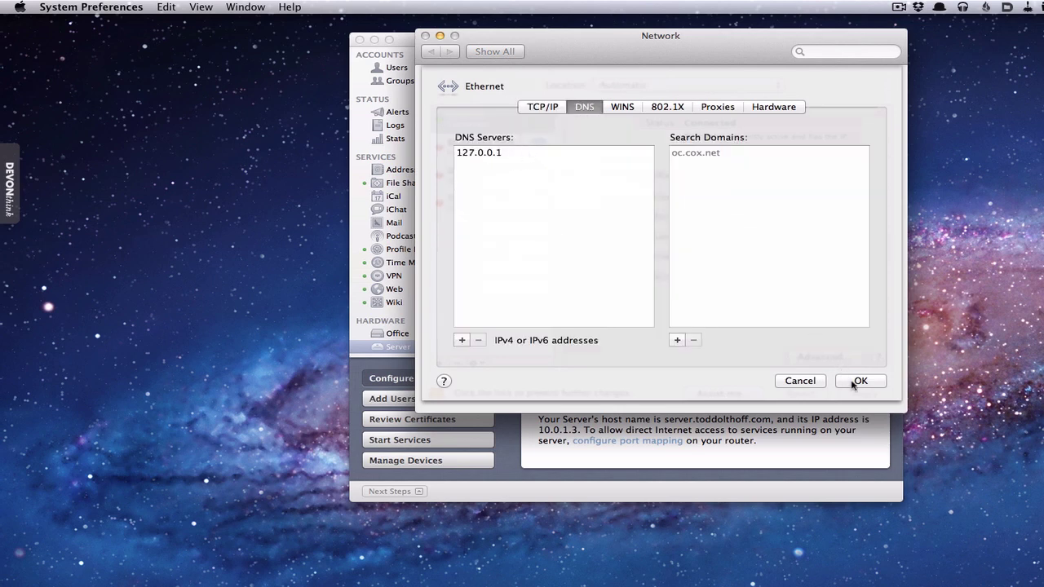
pyautogui.click(799, 381)
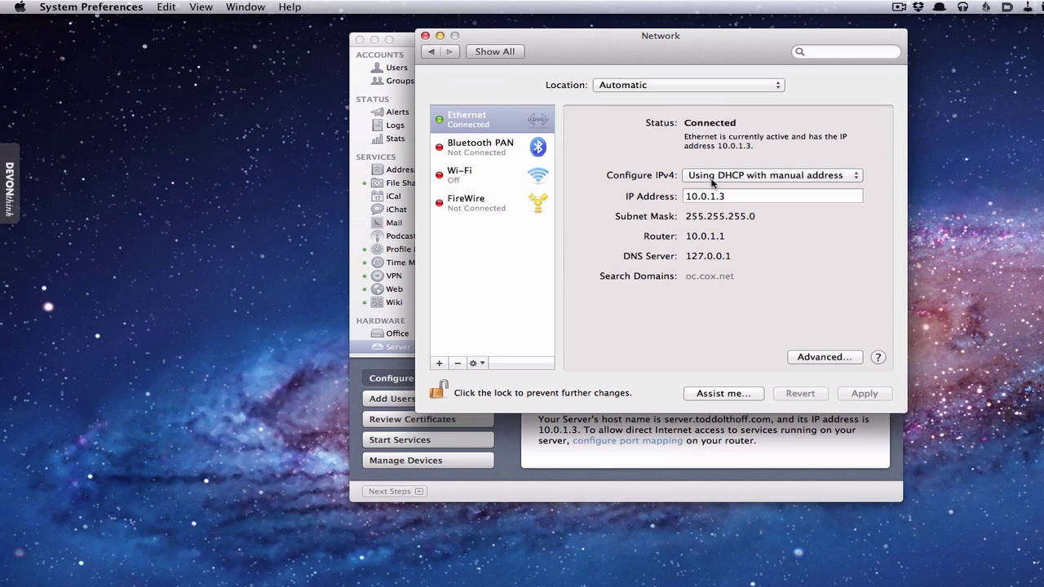
pyautogui.click(425, 36)
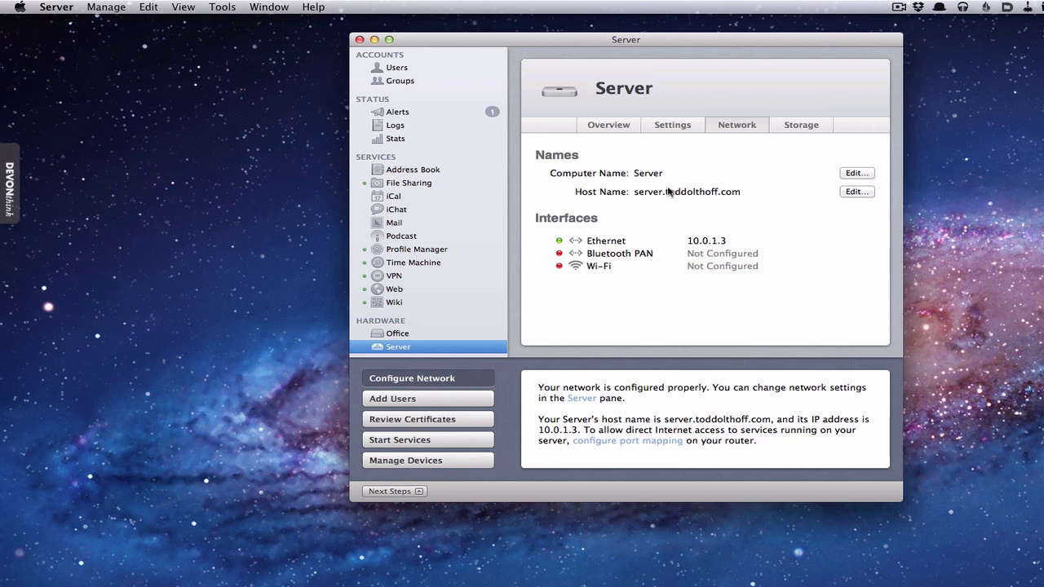
# Step: In Server, review the Change Host Name assistant with Host name for Internet and its network settings, and cancel without changes
pyautogui.click(855, 193)
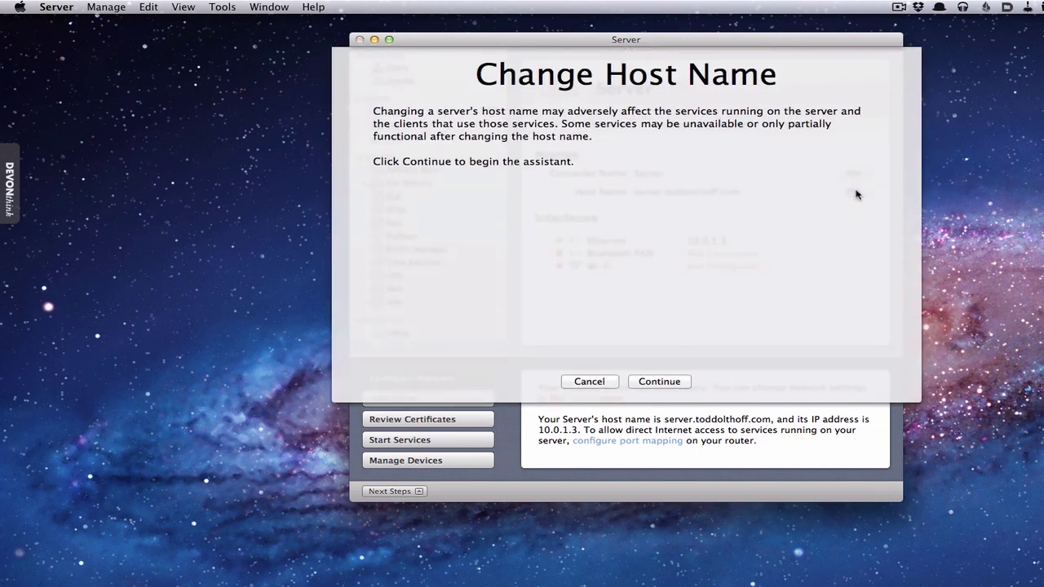
pyautogui.click(664, 383)
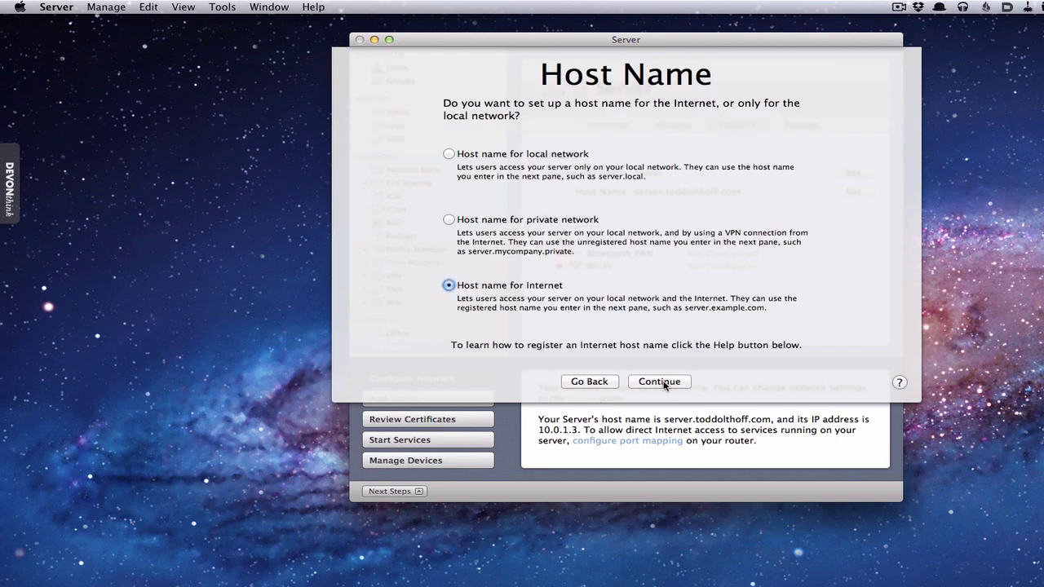
pyautogui.click(660, 383)
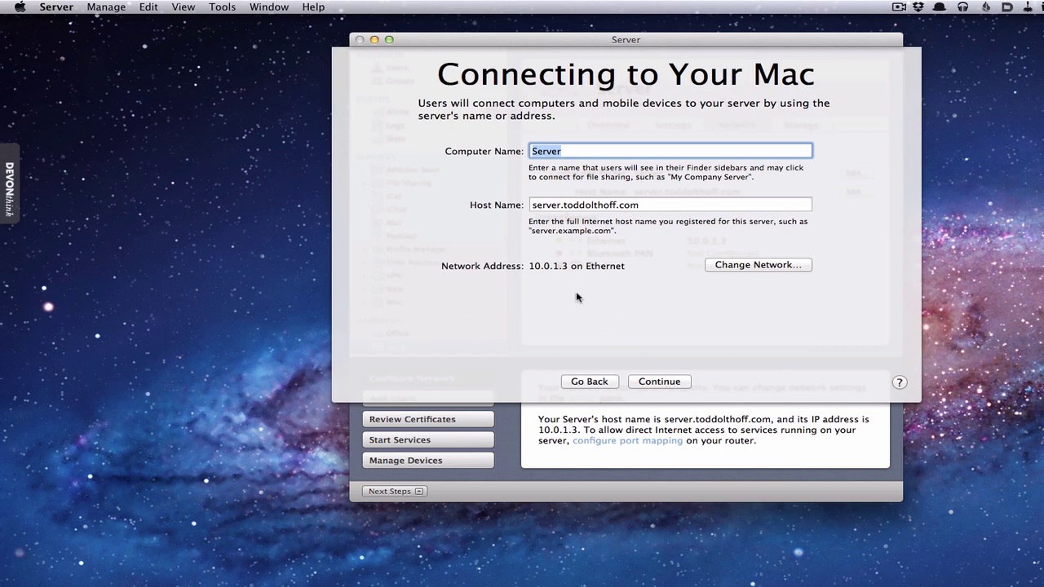
pyautogui.click(756, 267)
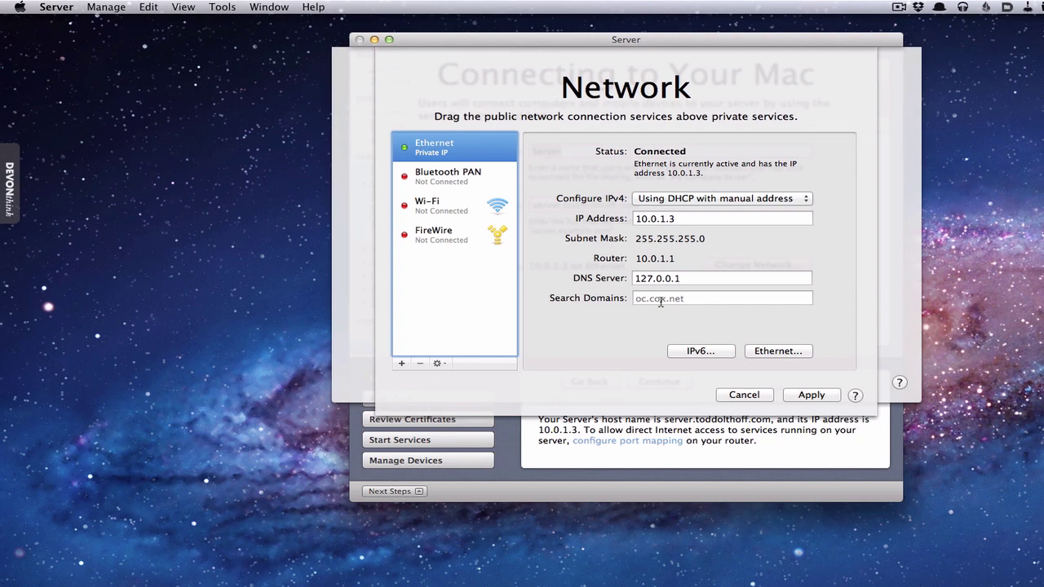
pyautogui.click(744, 395)
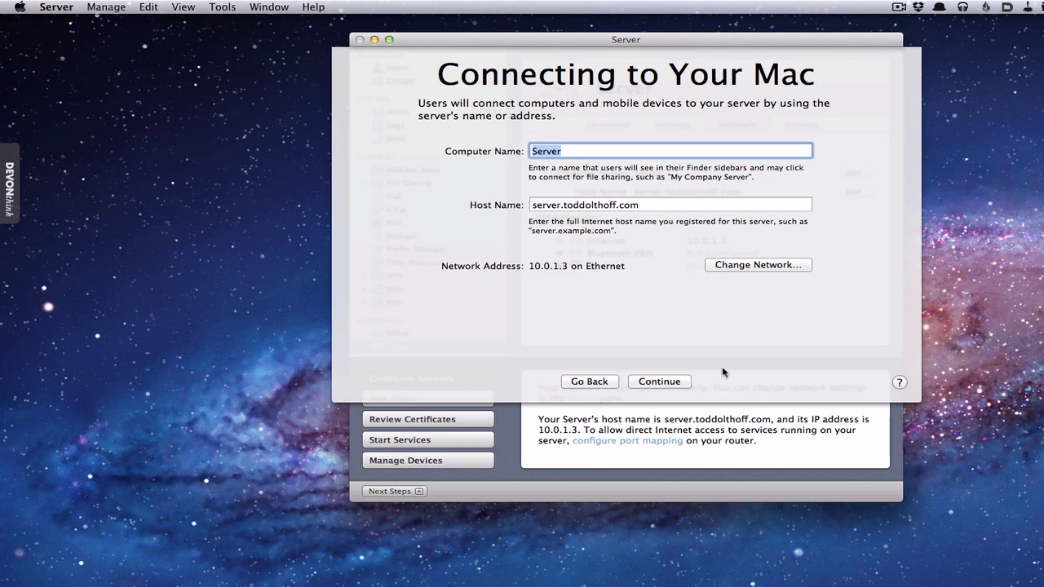
pyautogui.click(583, 384)
pyautogui.click(583, 383)
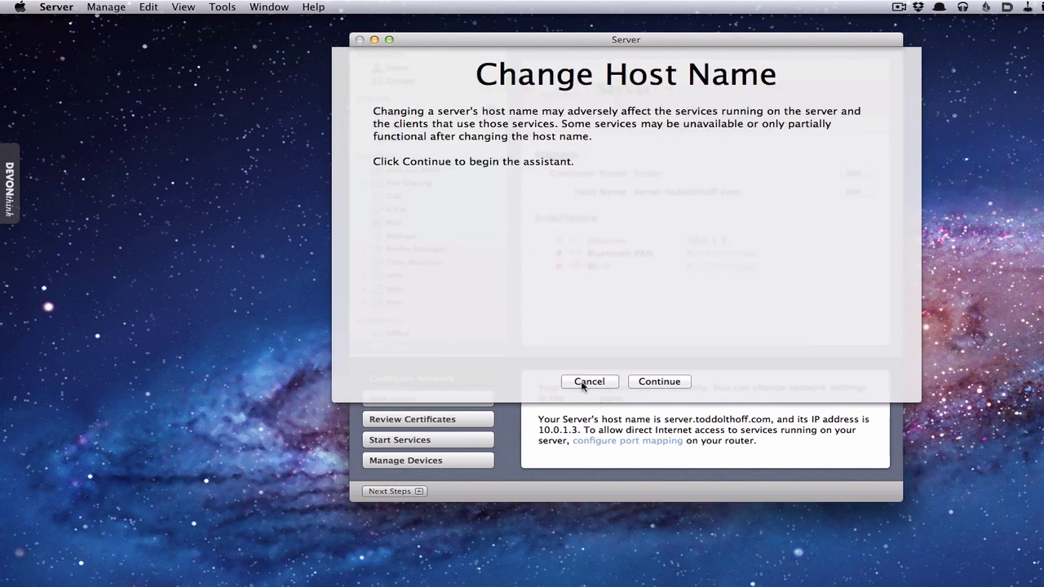
pyautogui.click(583, 382)
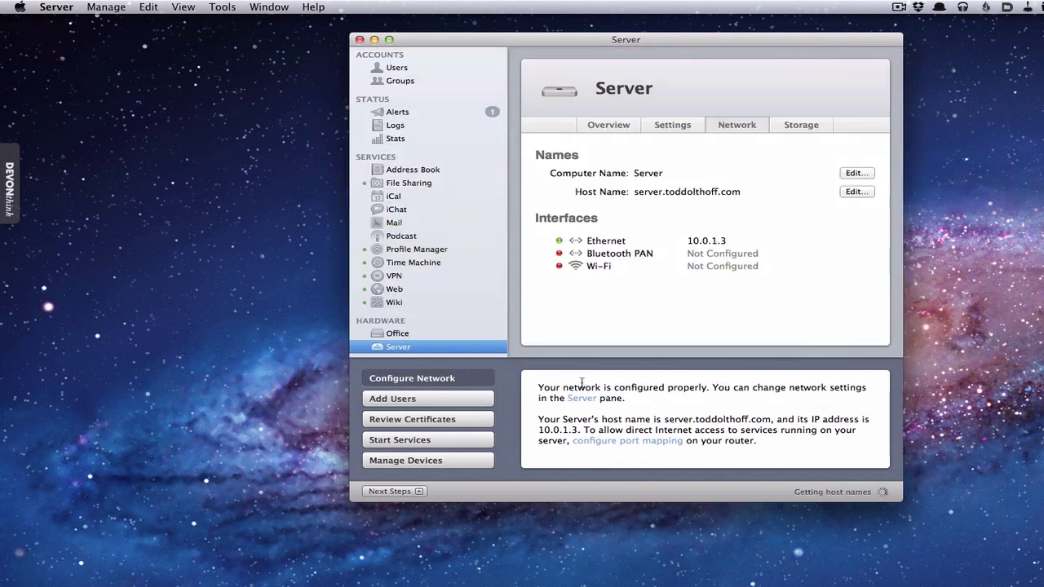